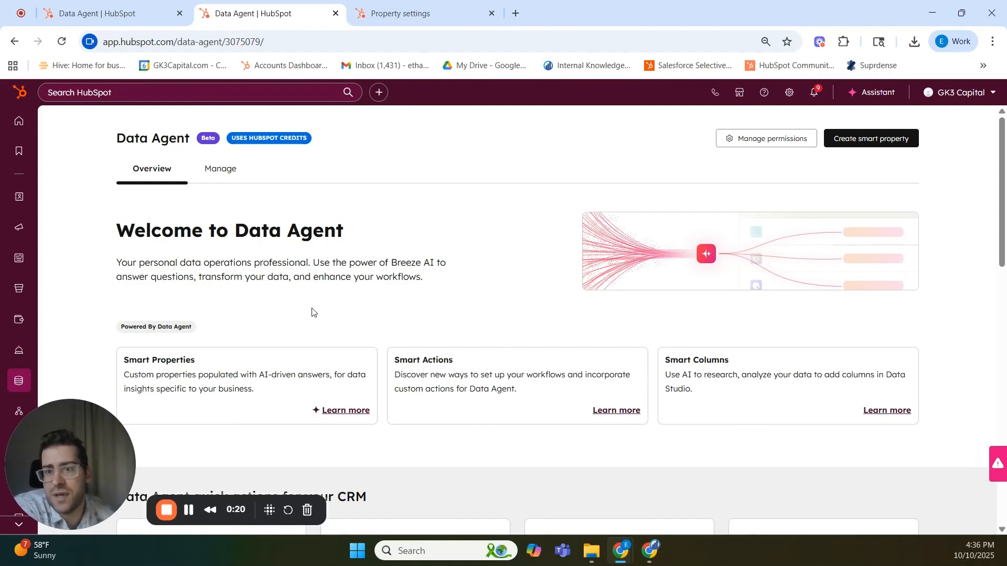
# Start the prompt for creating a smart property with: Create a company property called "Company type"
pyautogui.scroll(-3, 319, 305)
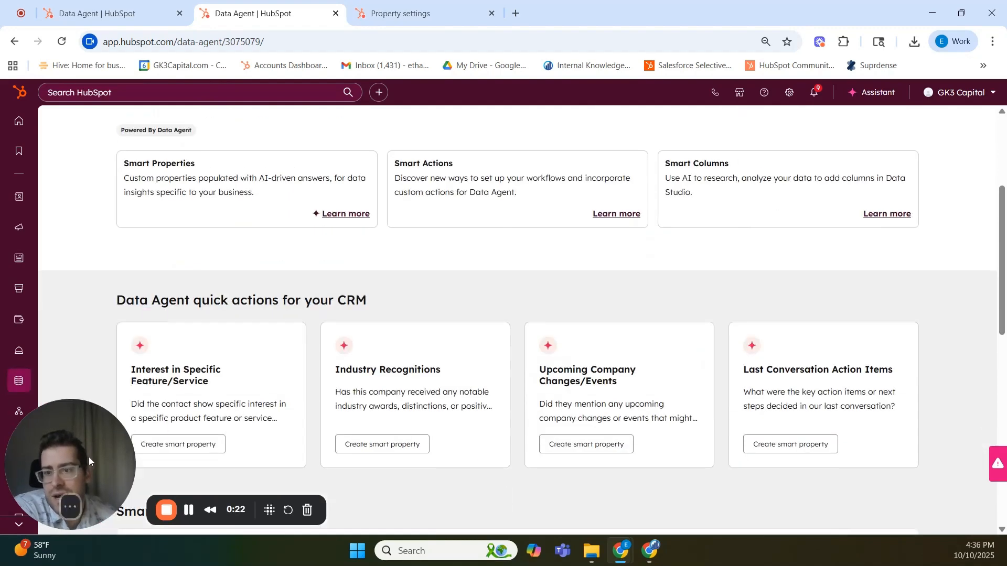
pyautogui.moveTo(17, 387)
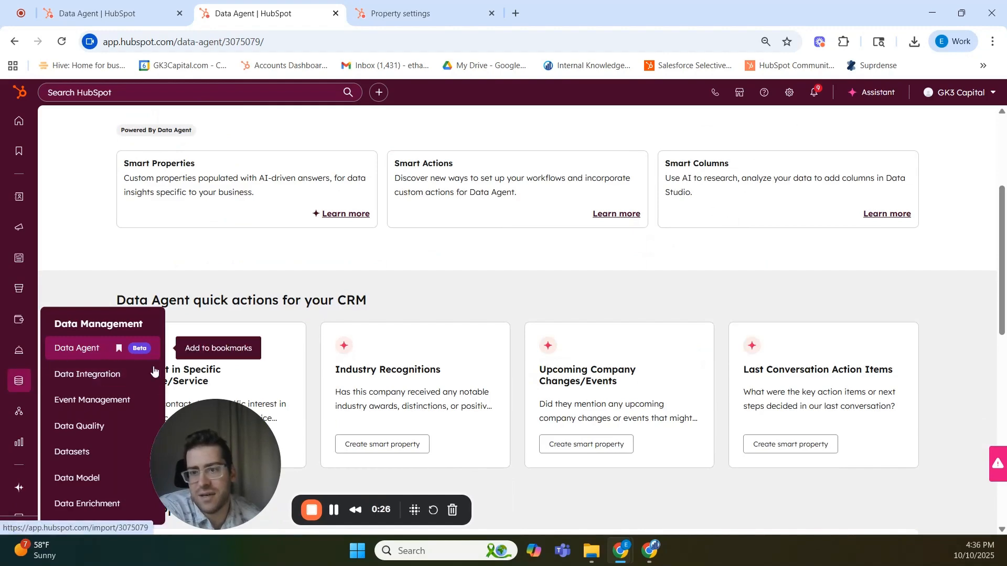
pyautogui.scroll(-6, 218, 322)
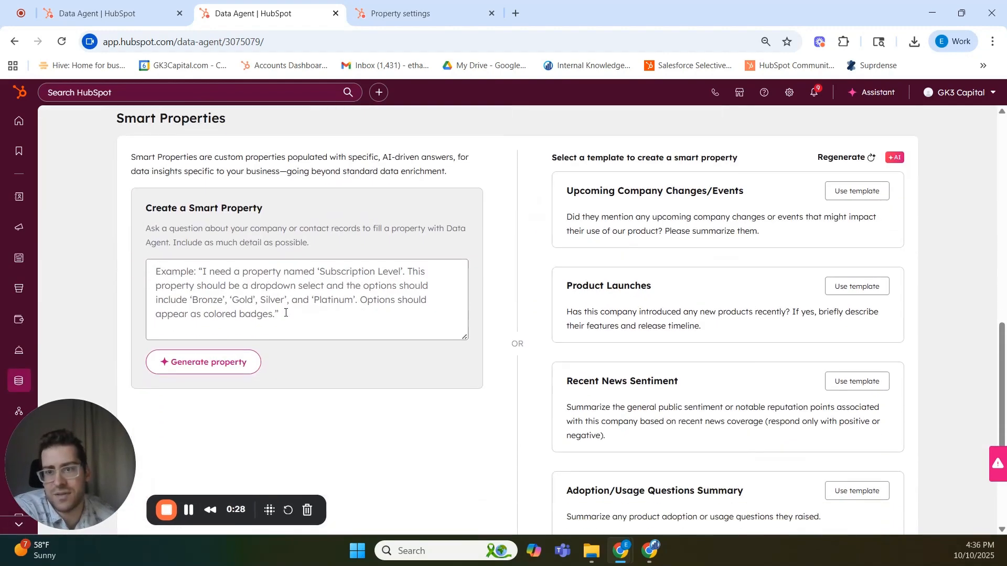
pyautogui.scroll(1, 303, 326)
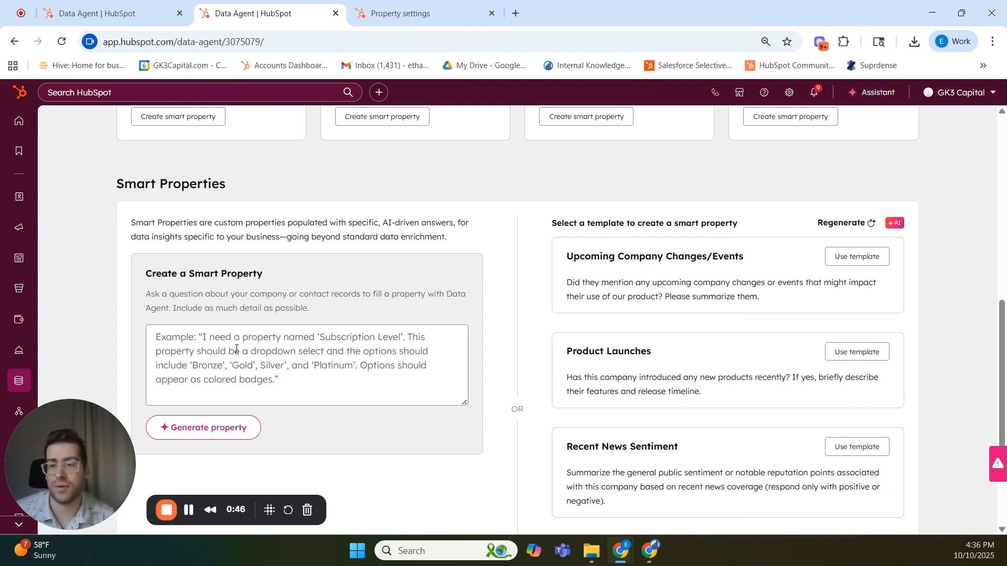
pyautogui.click(236, 349)
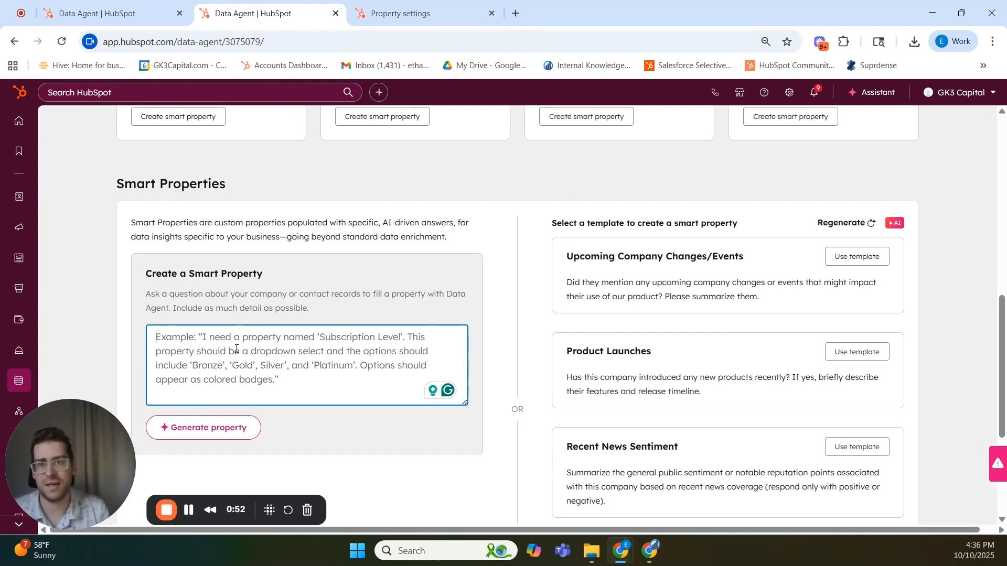
pyautogui.write('C')
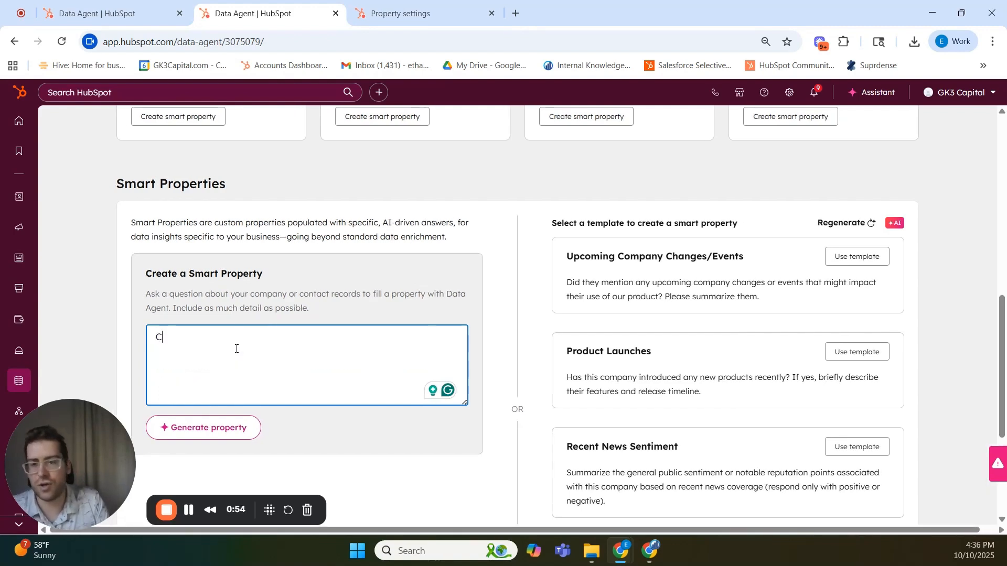
pyautogui.write('reate a compna')
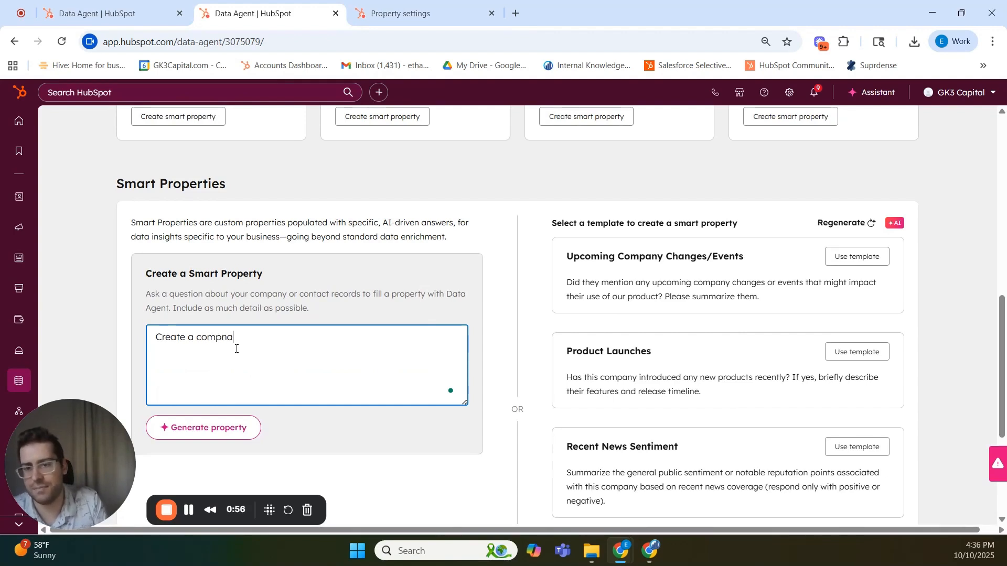
pyautogui.write('yany prp')
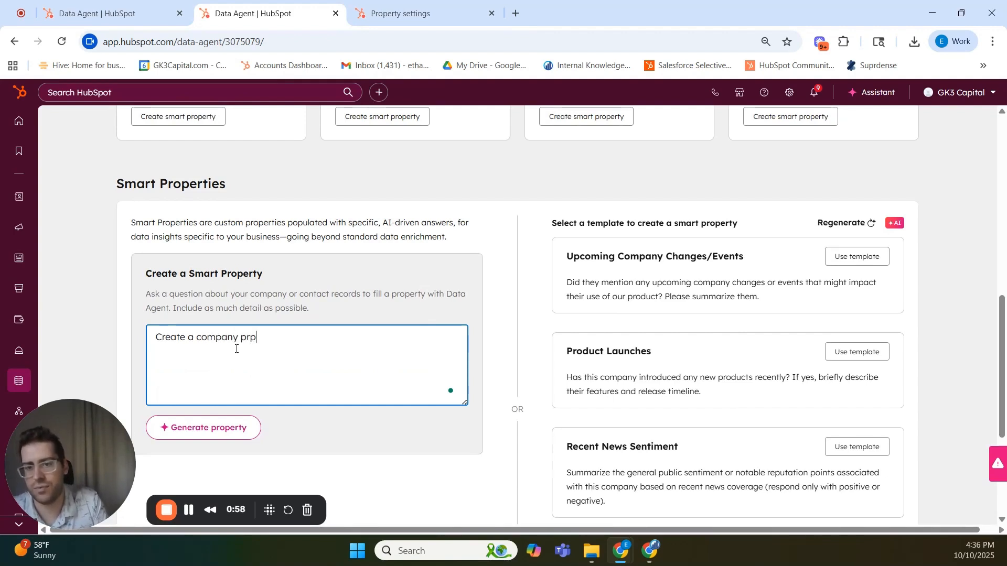
pyautogui.press('BackSpace')
pyautogui.write('operty ')
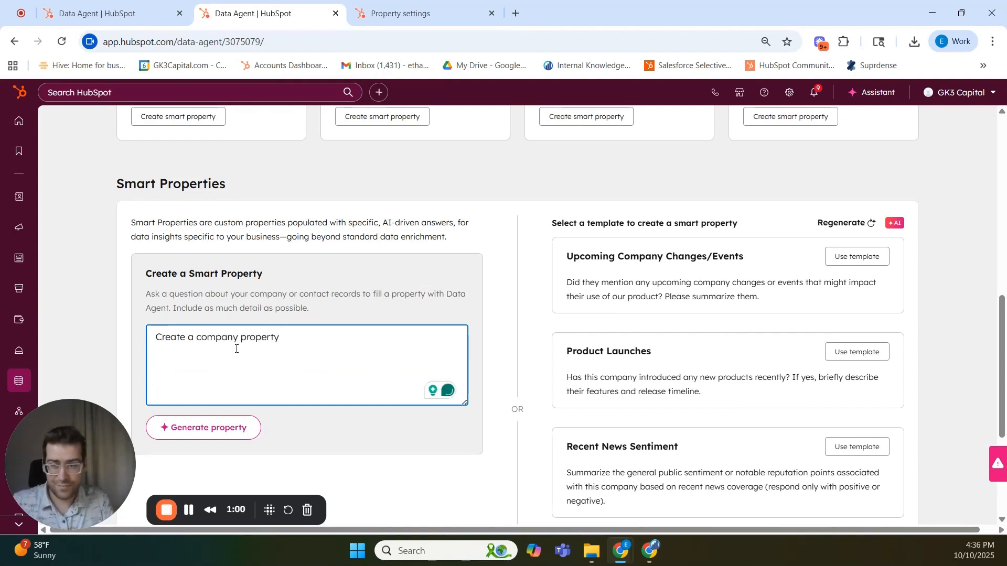
pyautogui.write('called "')
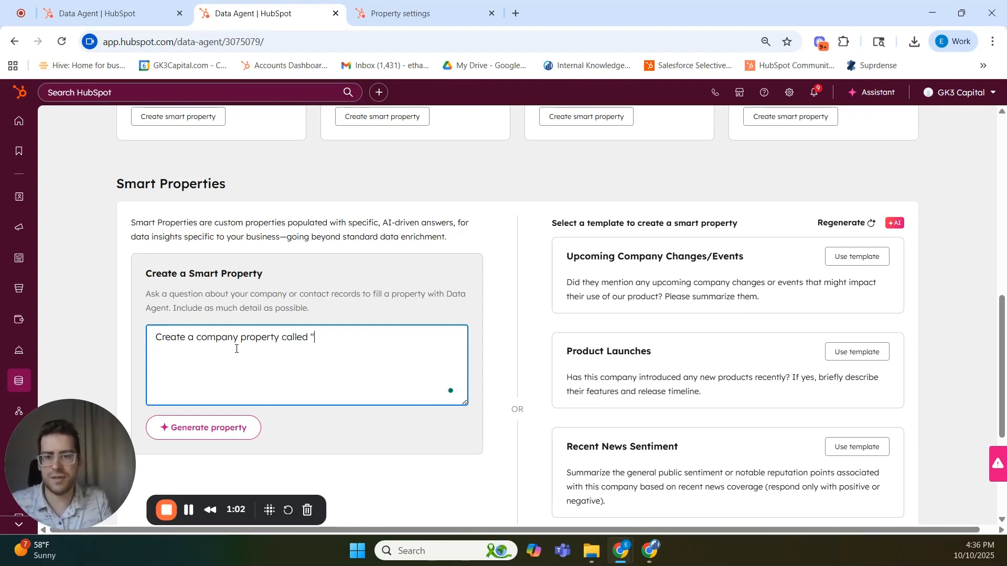
pyautogui.write('co')
pyautogui.press('BackSpace')
pyautogui.write('Company')
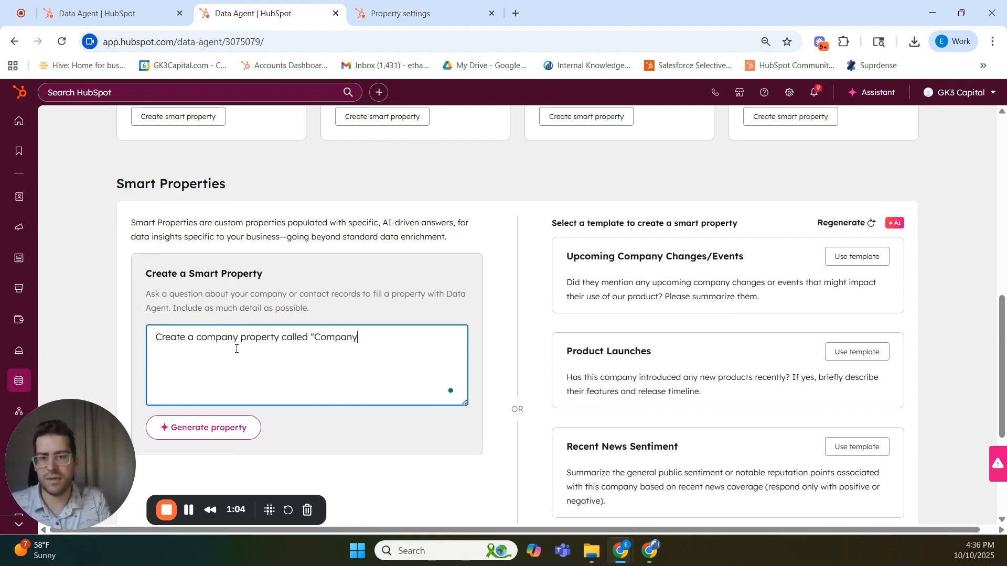
pyautogui.write(' type"')
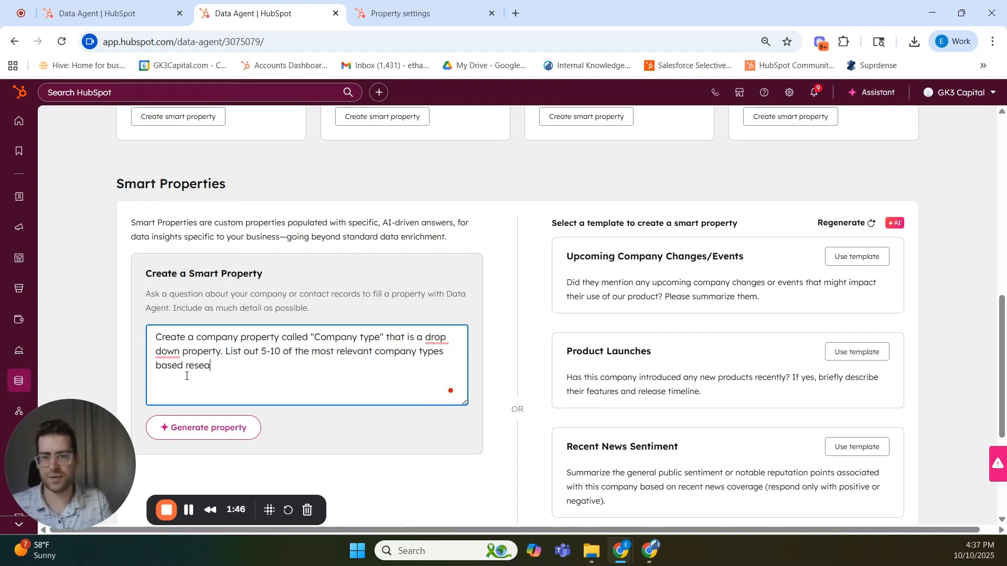
# Continue the prompt with "that is a drop down property. List out 5-10 of the most relevant company types based research of companies in the account"
pyautogui.write('arch of')
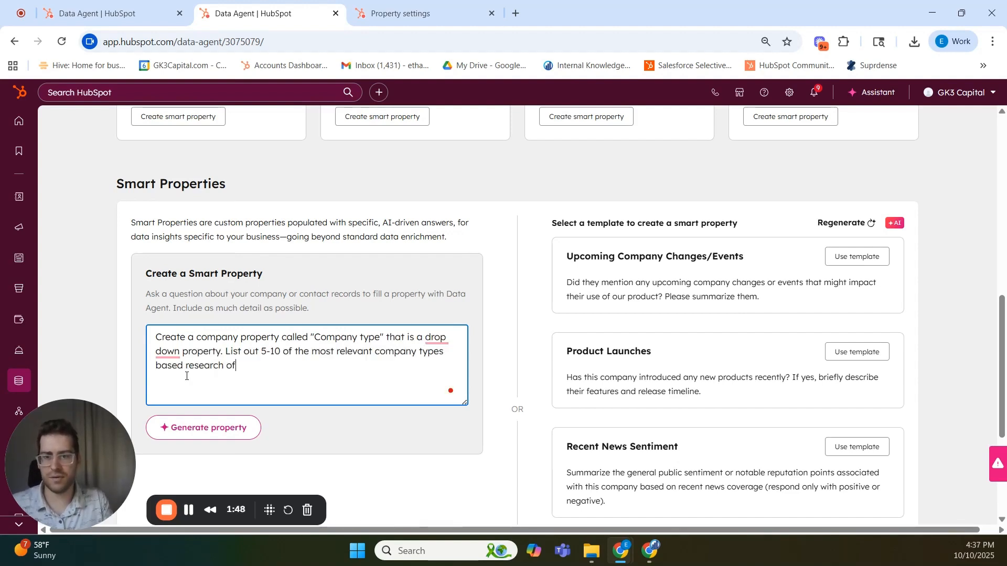
pyautogui.write(' companies in the a')
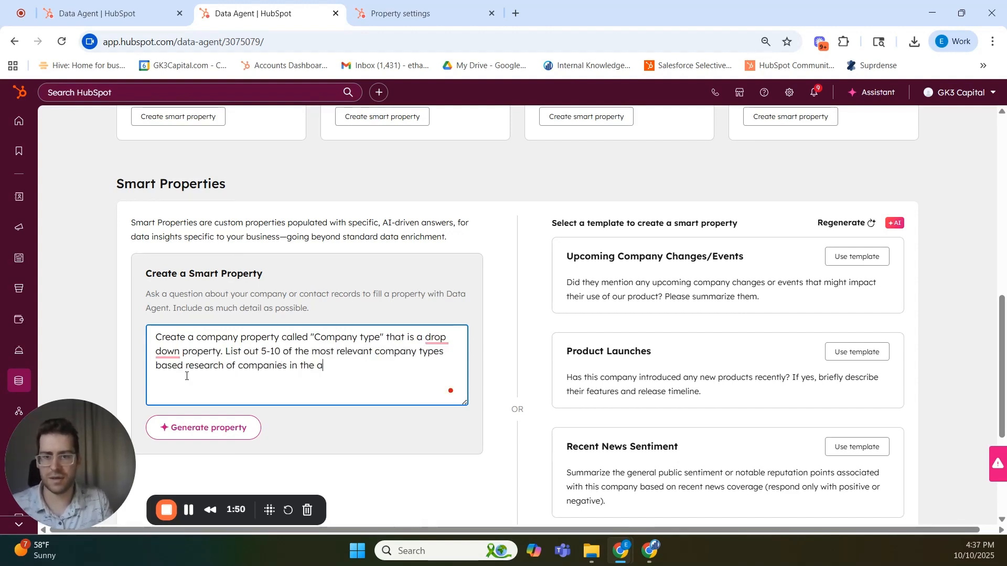
pyautogui.write('ccoun')
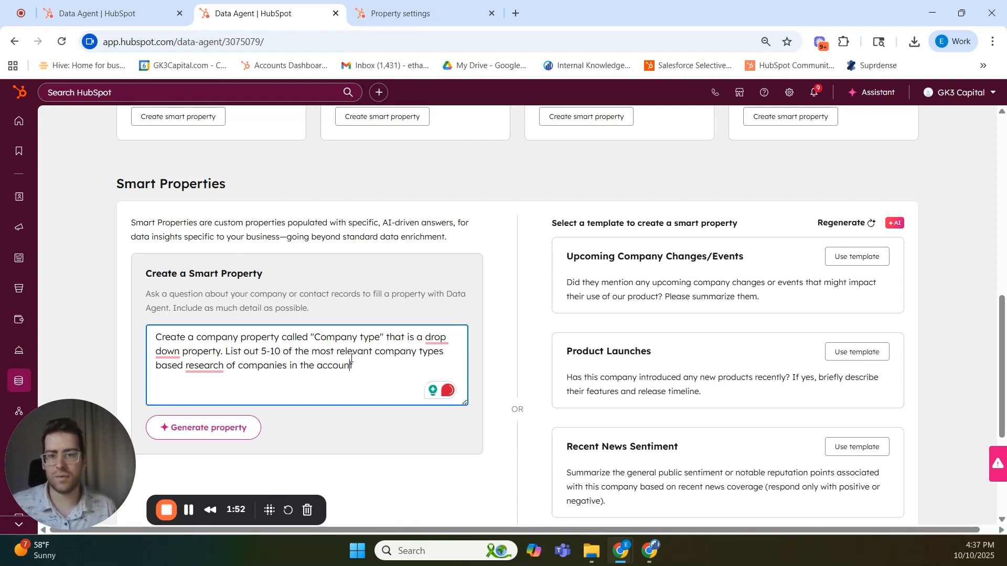
pyautogui.write(' SMART')
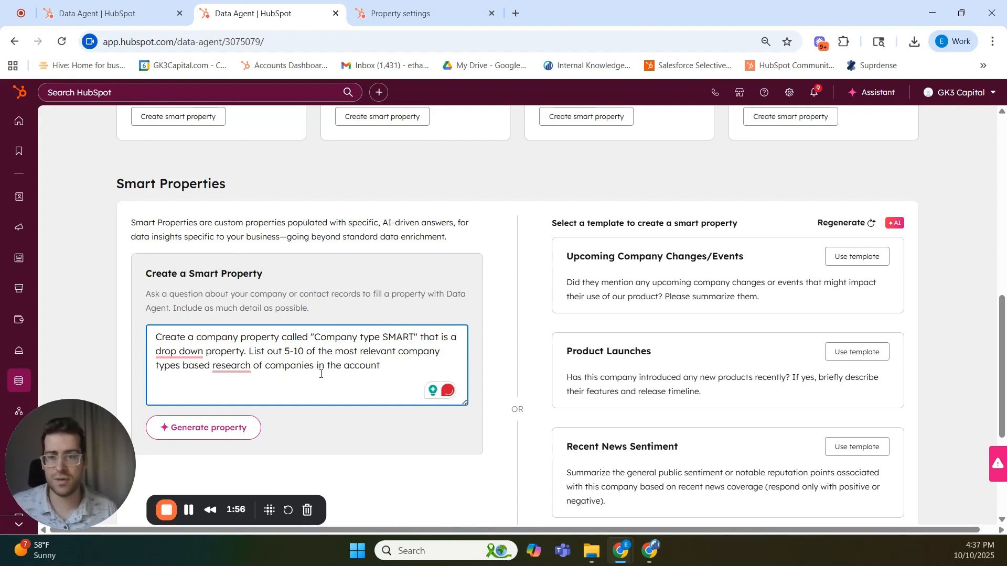
# Change the property name in the prompt to "Company type SMART" and insert "on" before "research"
pyautogui.press('Down')
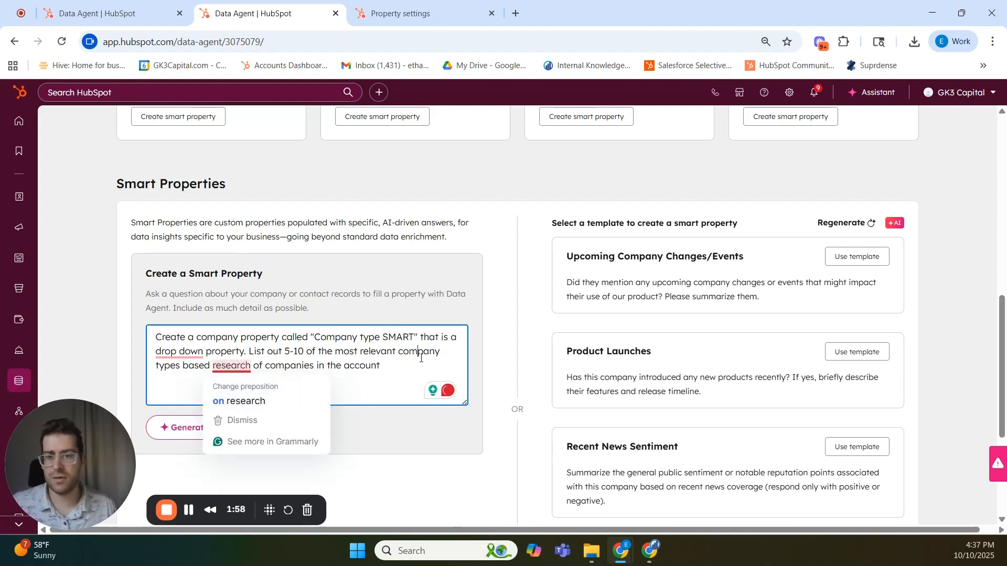
pyautogui.click(211, 365)
pyautogui.write('on')
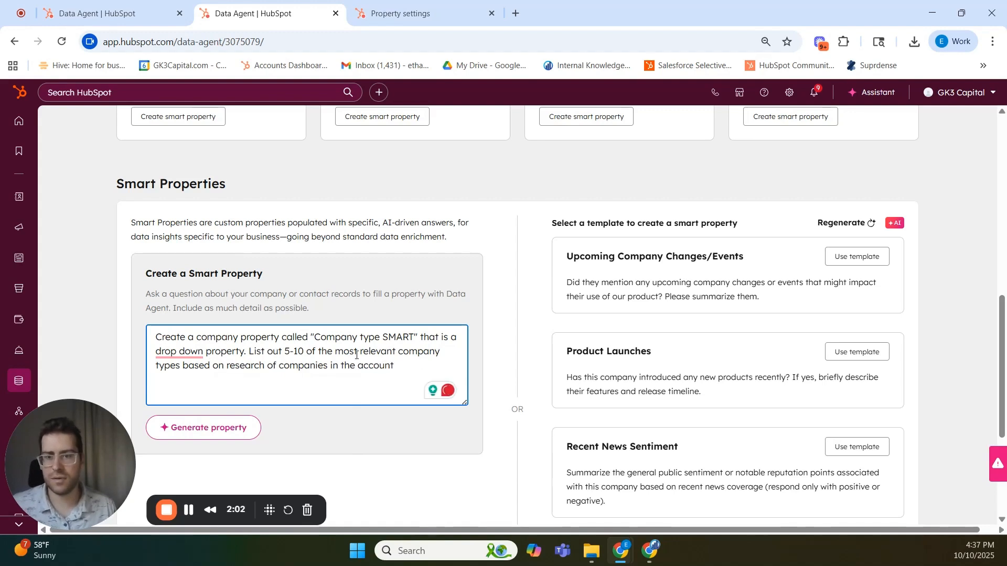
# Insert "hubspot" before "account" in the prompt and generate the smart property
pyautogui.click(214, 434)
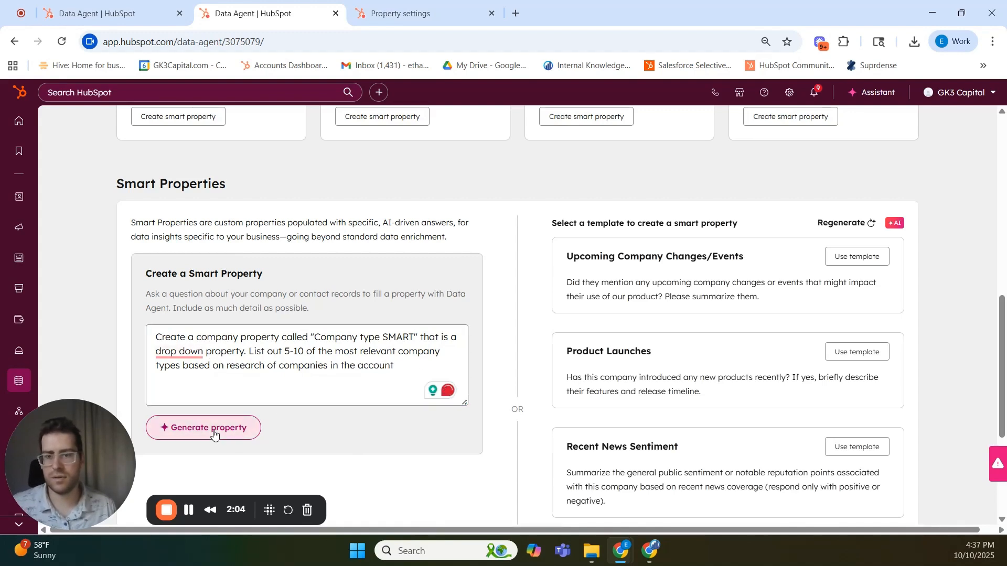
pyautogui.click(357, 365)
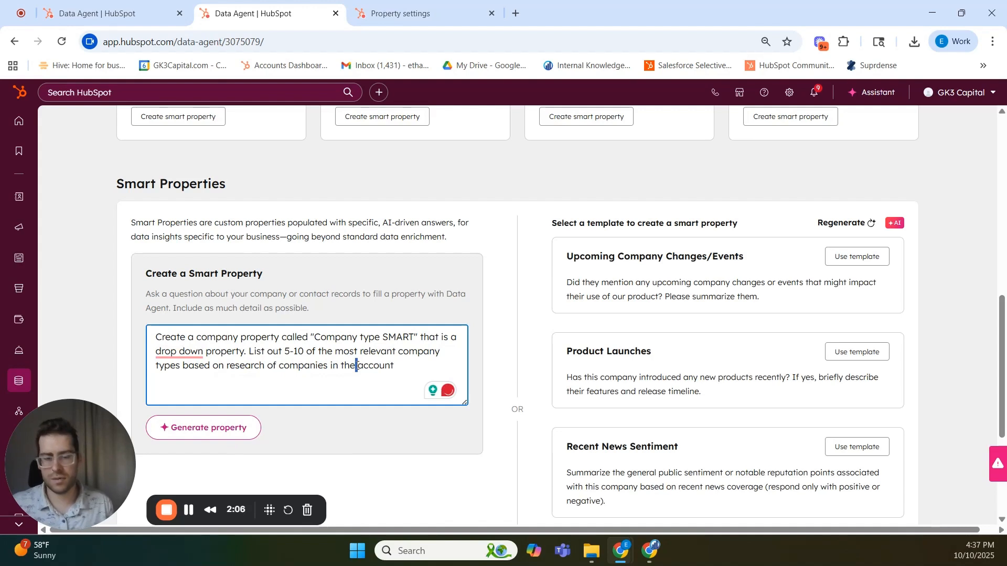
pyautogui.write('hubspot')
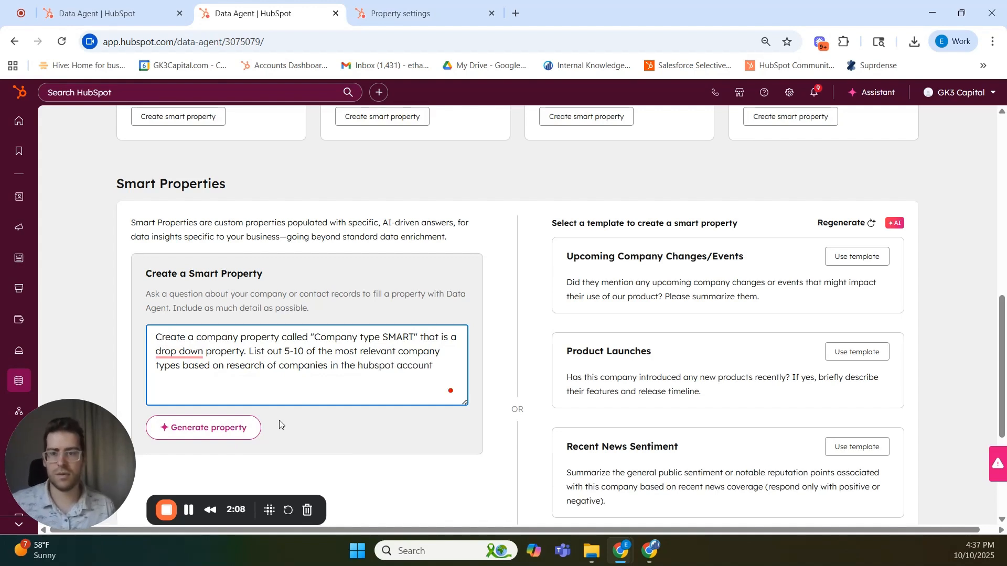
pyautogui.click(214, 429)
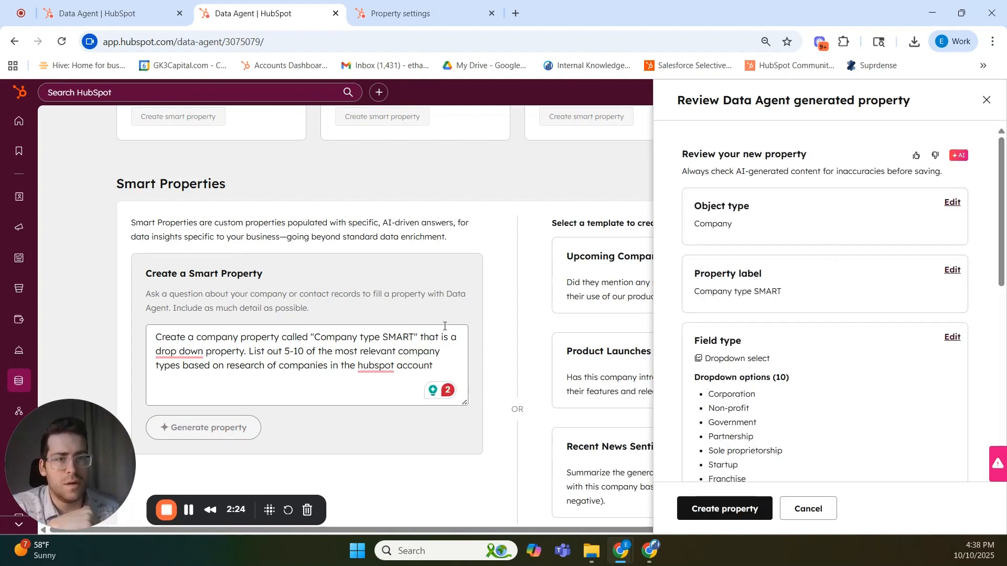
# Review the generated property's object type, label, dropdown options and Data Agent prompt, and create the property
pyautogui.moveTo(747, 225); pyautogui.dragTo(663, 227)
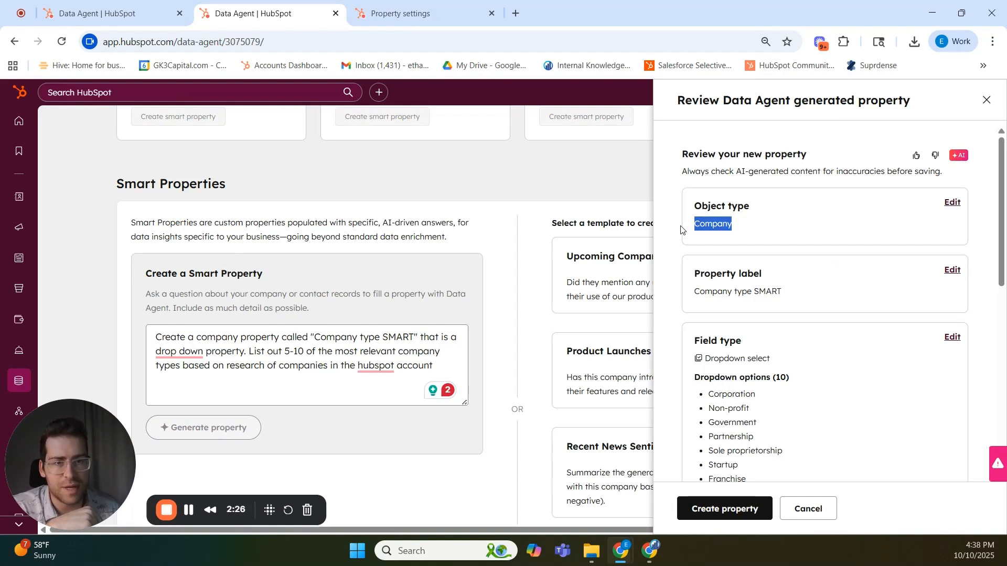
pyautogui.scroll(-1, 787, 236)
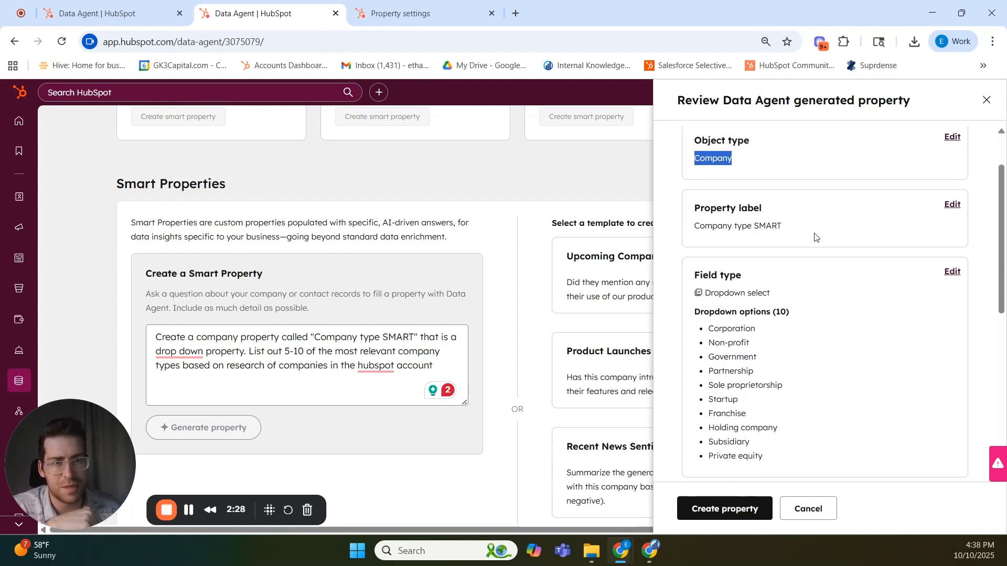
pyautogui.click(743, 230)
pyautogui.scroll(-2, 812, 231)
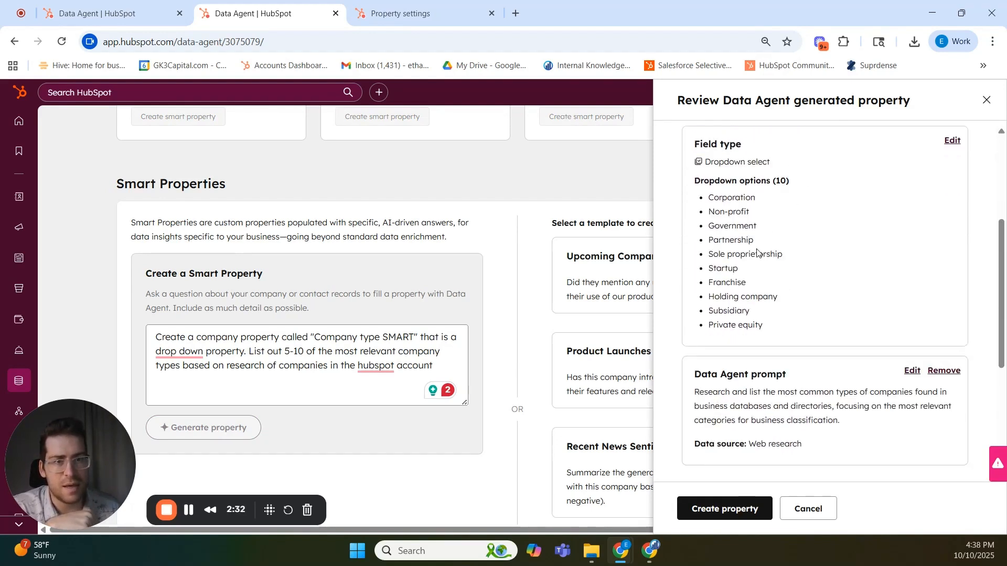
pyautogui.moveTo(708, 201); pyautogui.dragTo(780, 329)
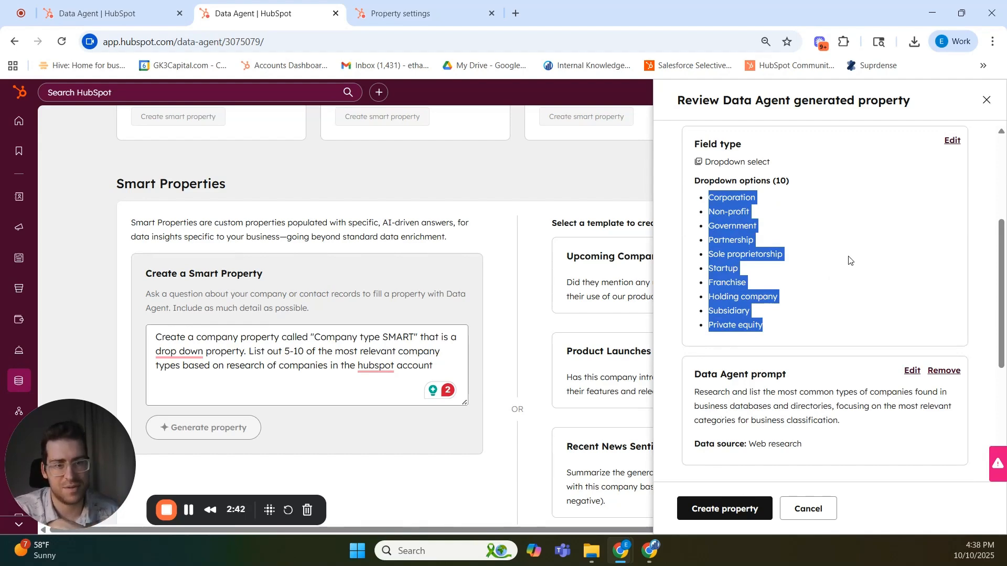
pyautogui.scroll(-5, 853, 315)
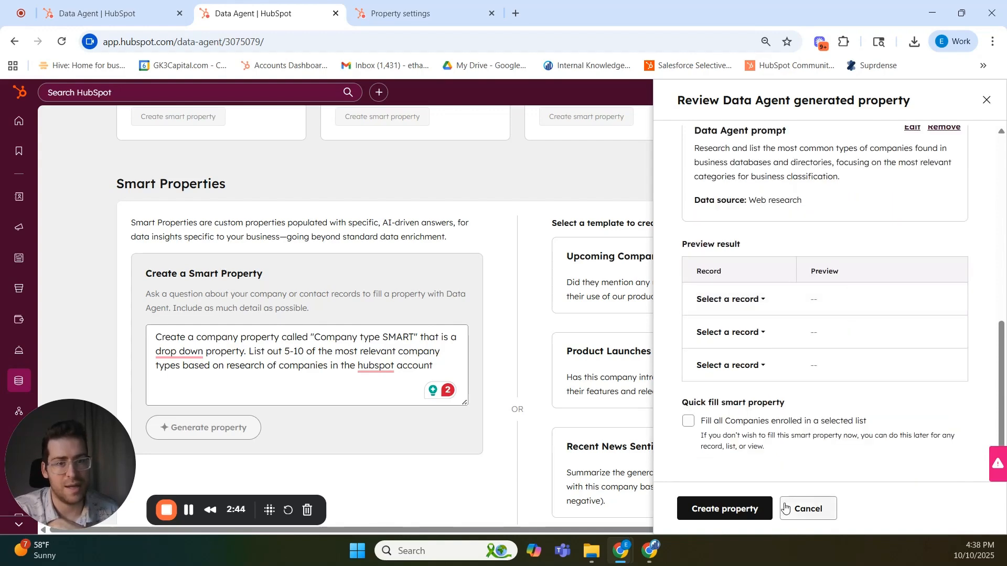
pyautogui.click(737, 508)
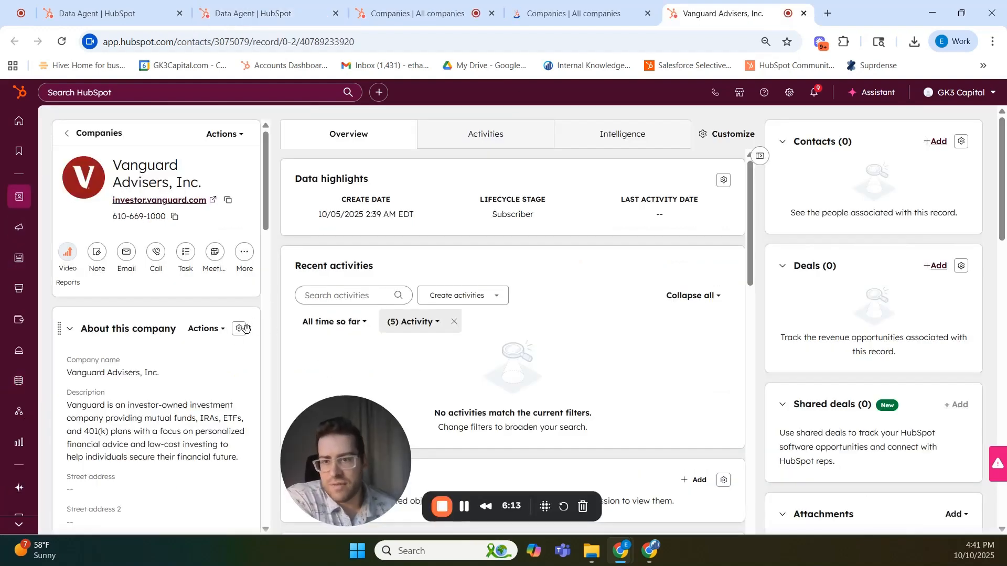
# Open the full list of properties for the Vanguard Advisers, Inc. company record
pyautogui.scroll(-2, 222, 299)
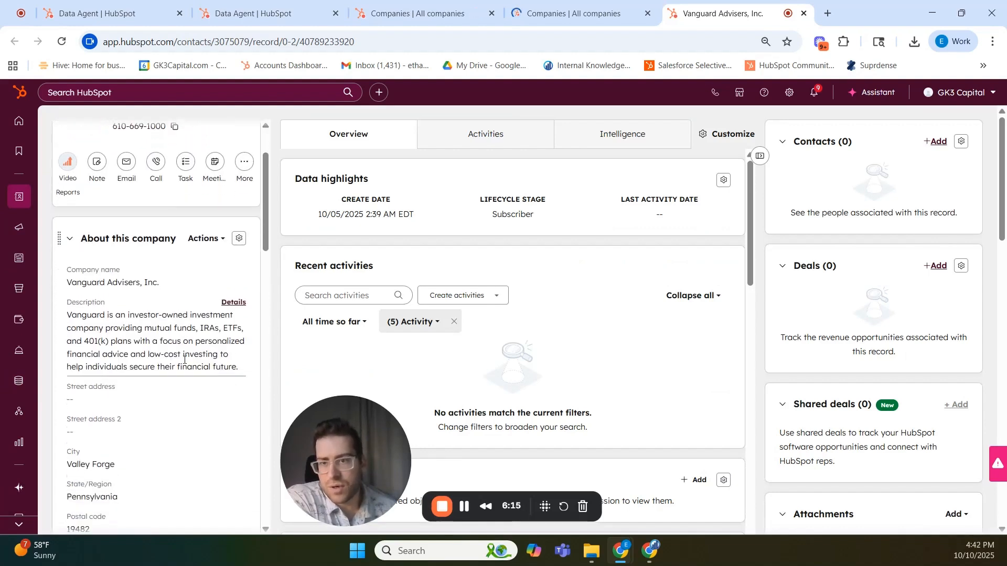
pyautogui.click(206, 263)
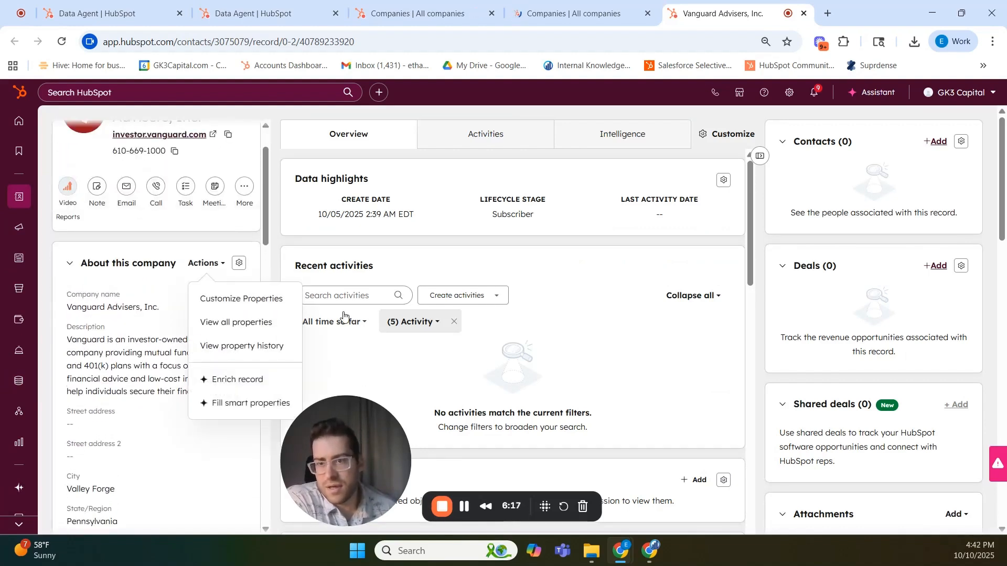
pyautogui.click(257, 322)
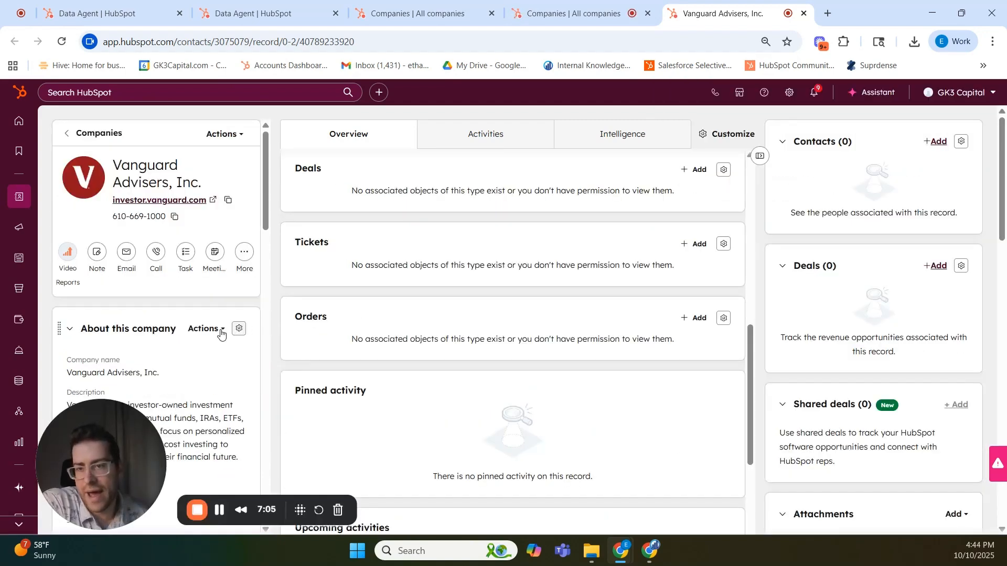
# Smart fill the Company type SMART property on the Vanguard Advisers, Inc. record
pyautogui.click(214, 330)
pyautogui.click(239, 468)
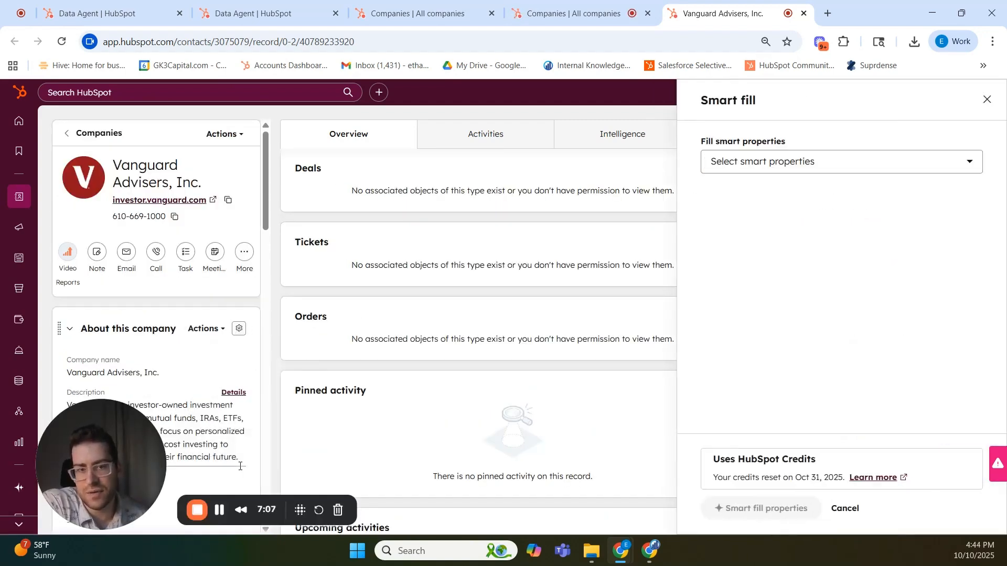
pyautogui.click(802, 167)
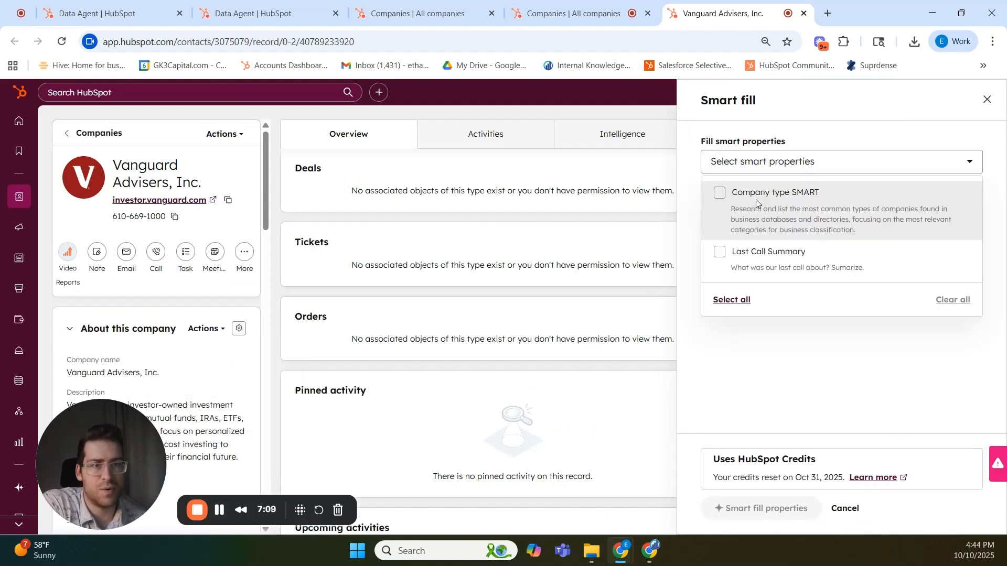
pyautogui.click(757, 199)
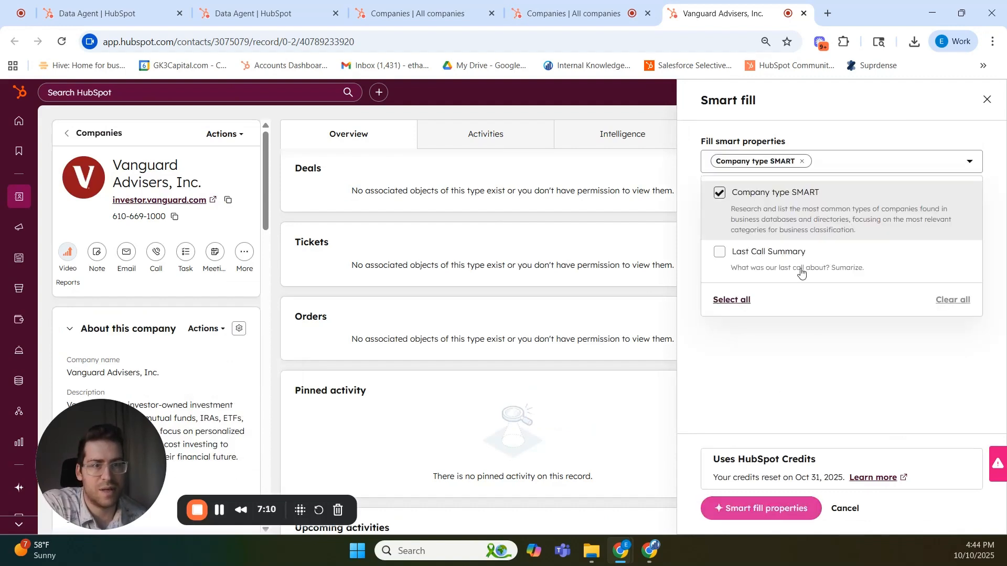
pyautogui.click(757, 514)
pyautogui.click(757, 514)
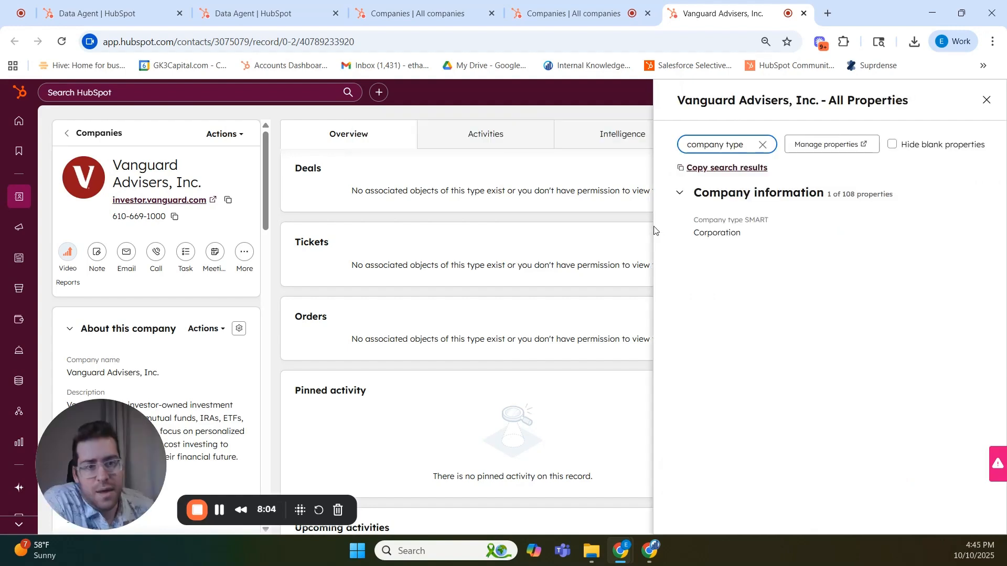
# Review the available dropdown options for the Company type SMART property on the Vanguard Advisers, Inc. record
pyautogui.click(765, 236)
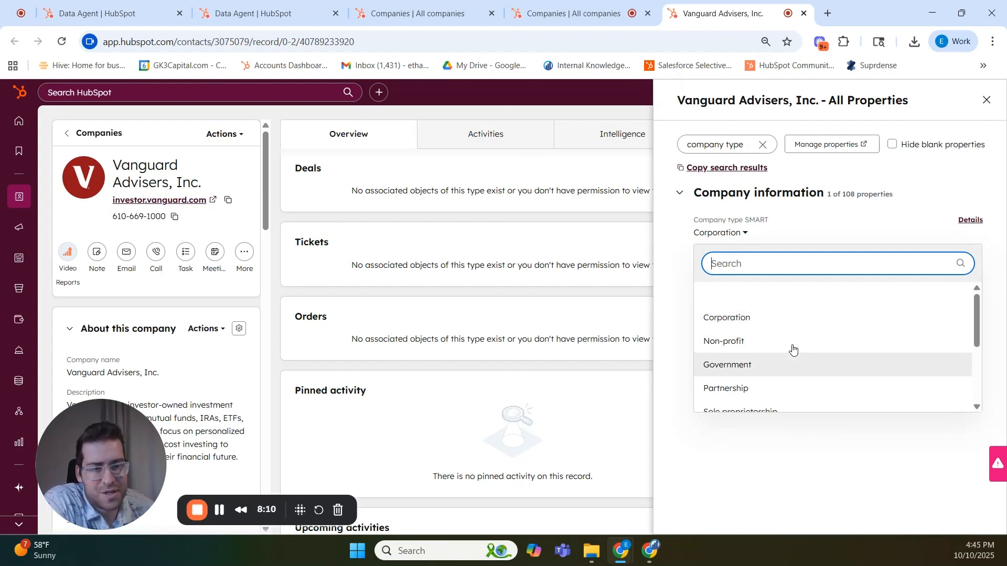
pyautogui.moveTo(978, 315); pyautogui.dragTo(969, 368)
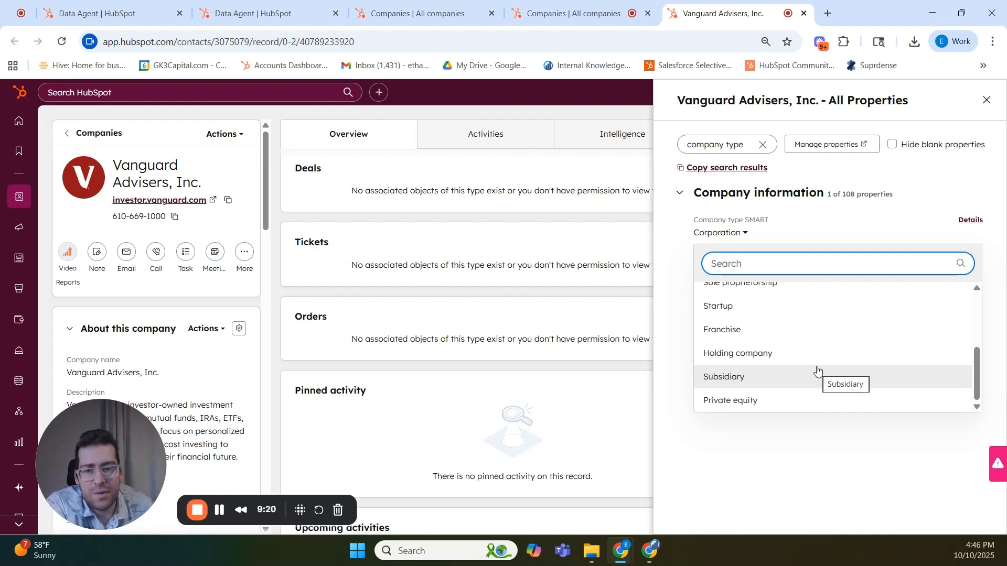
pyautogui.scroll(3, 797, 359)
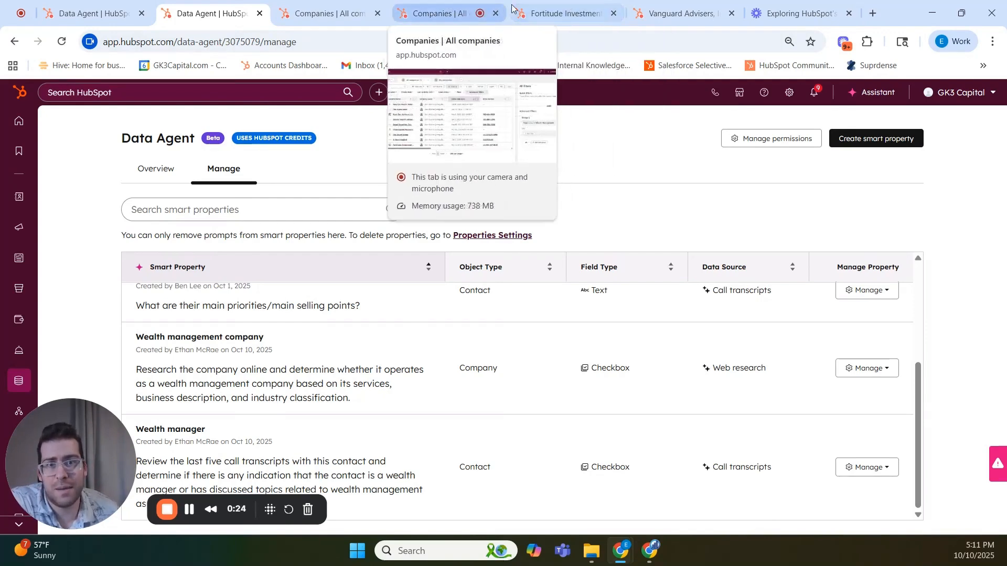
# Switch to the Fortitude Investment Group company record and search its full property list for "wealth" instead of "type"
pyautogui.click(543, 8)
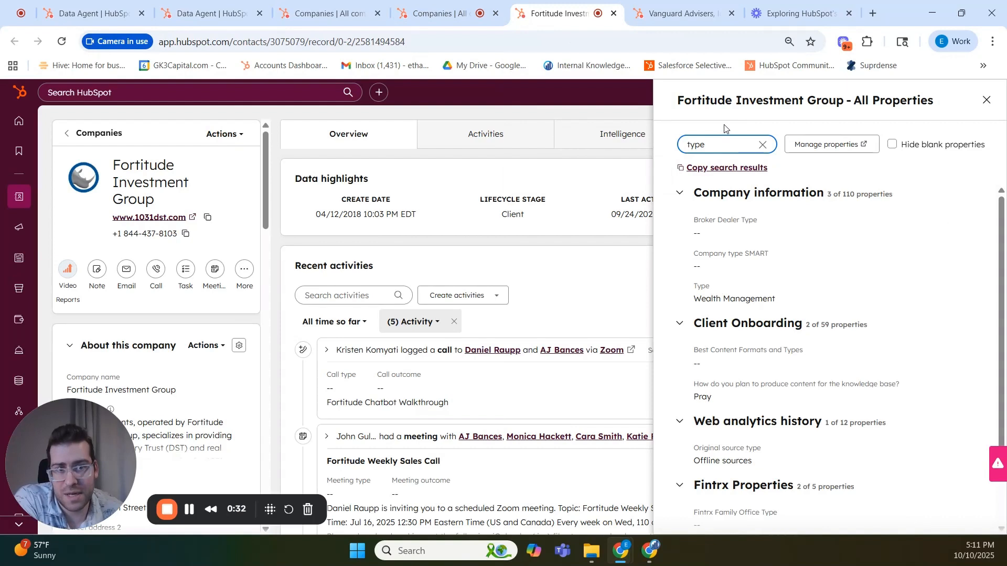
pyautogui.moveTo(719, 145); pyautogui.dragTo(673, 147)
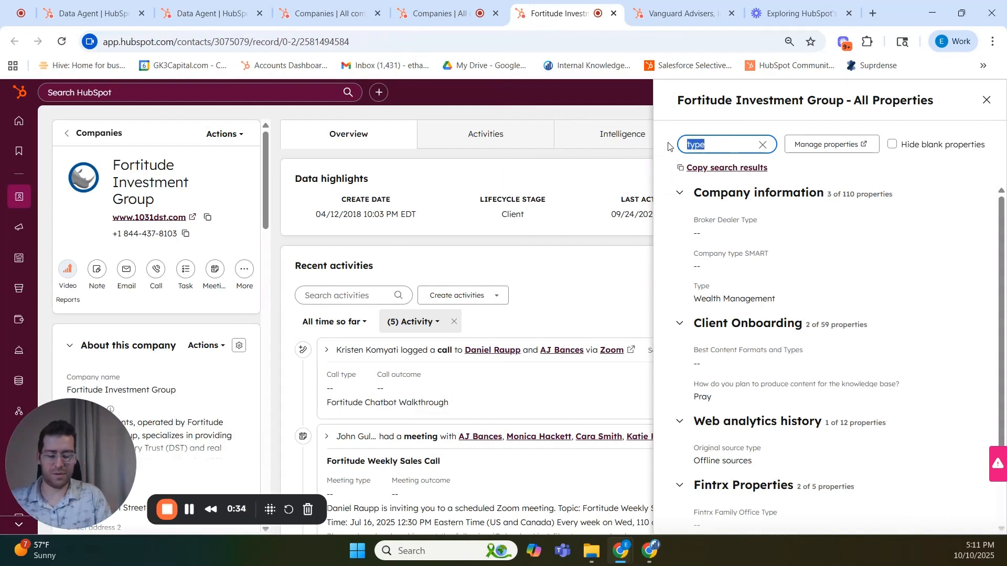
pyautogui.write('wealth')
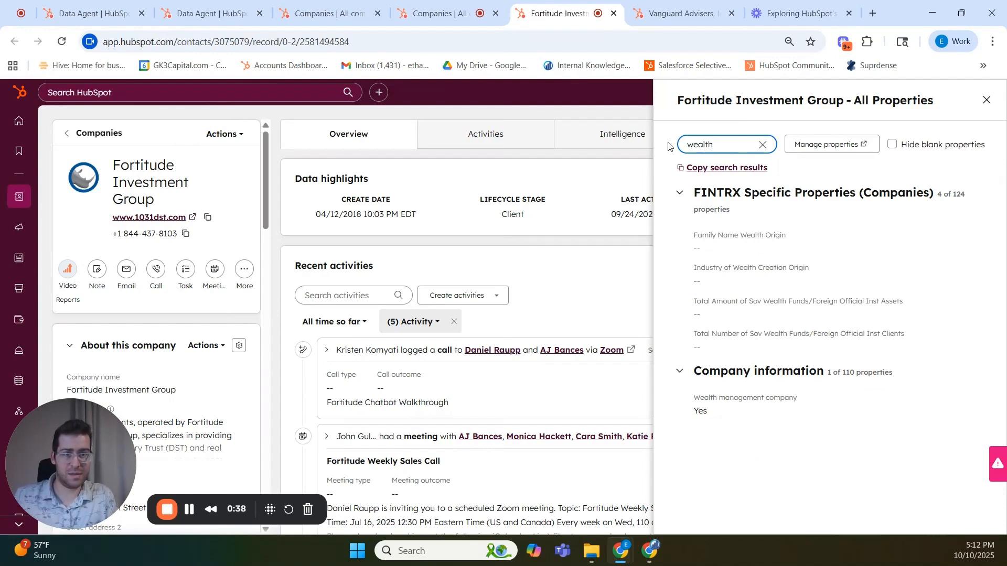
pyautogui.press('BackSpace')
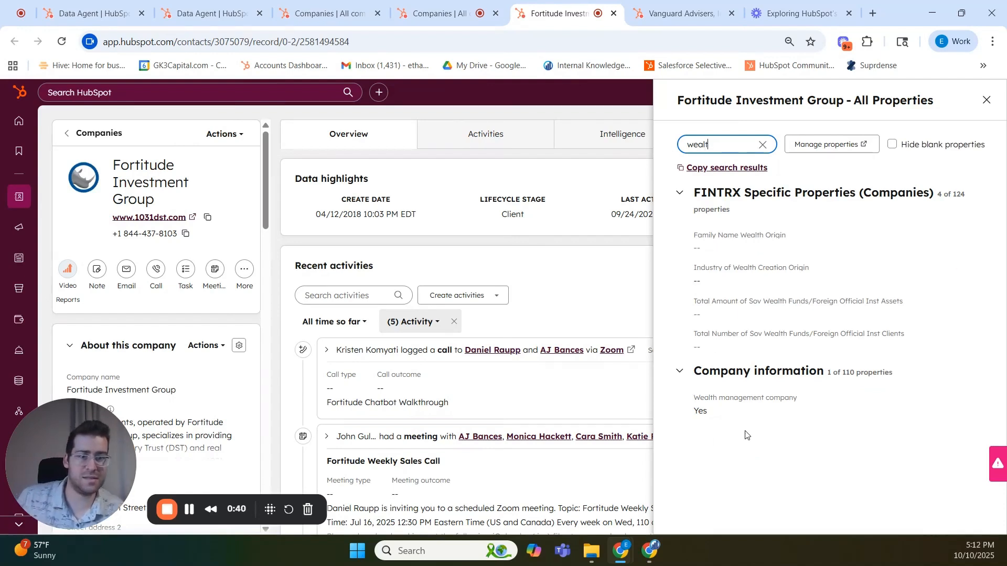